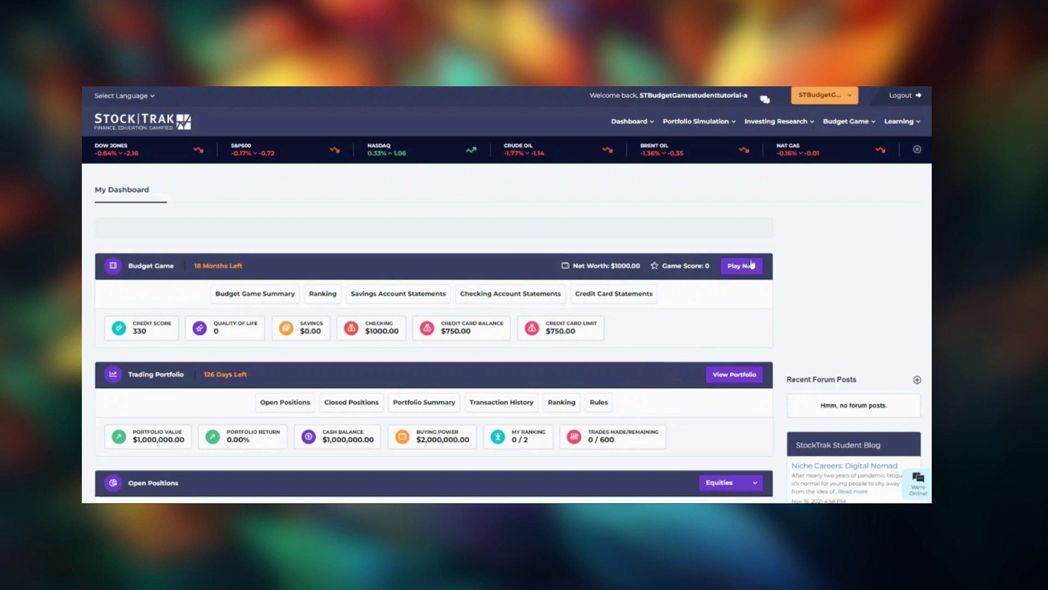
Launch Play Budget Game from the Budget Game menu to reach the 18-month scenario page.
mouse_move(849, 124)
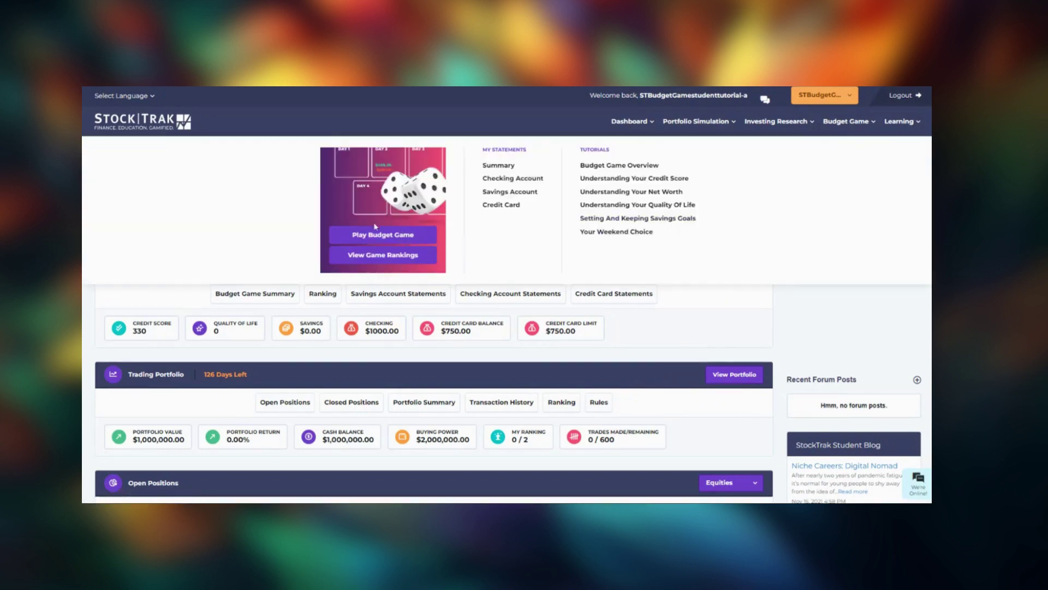
left_click(397, 236)
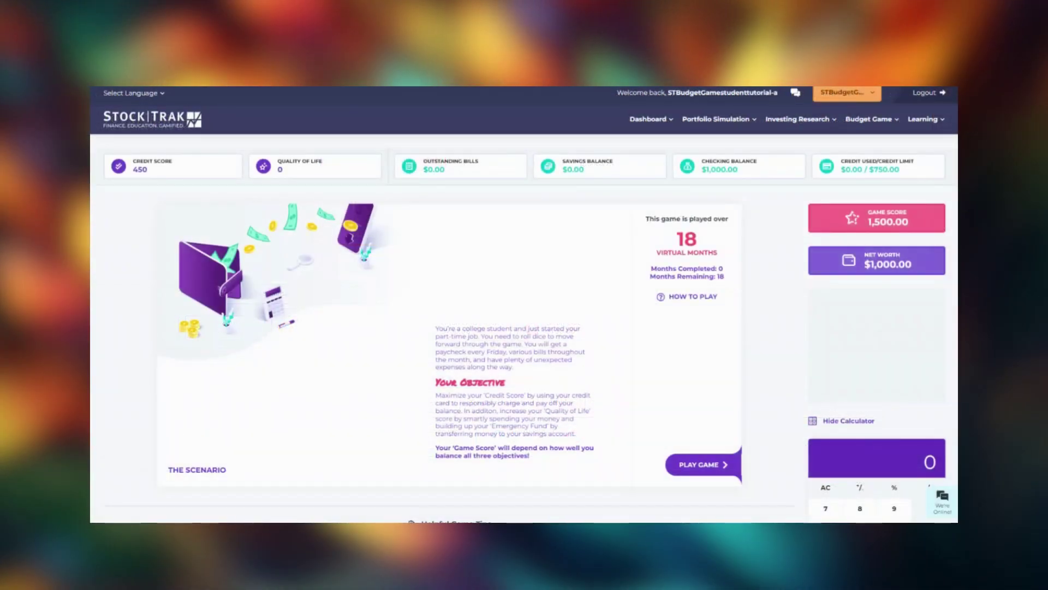
Start the game and pick Medium Place with 2 Roommates, No TV 25MBS internet, Unlimited Data, and Some Fresh Veggies.
left_click(703, 464)
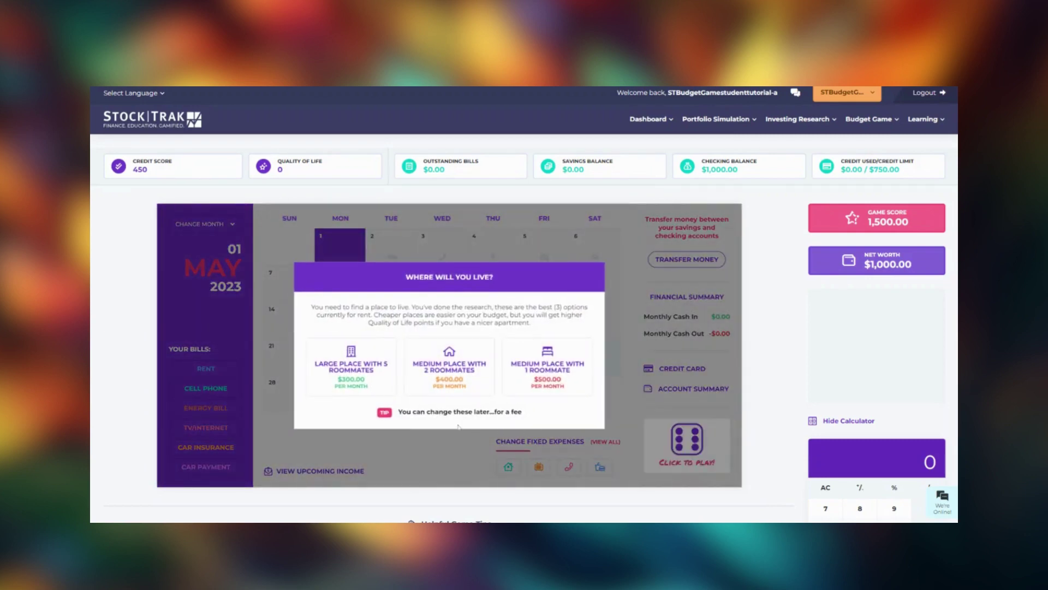
left_click(451, 374)
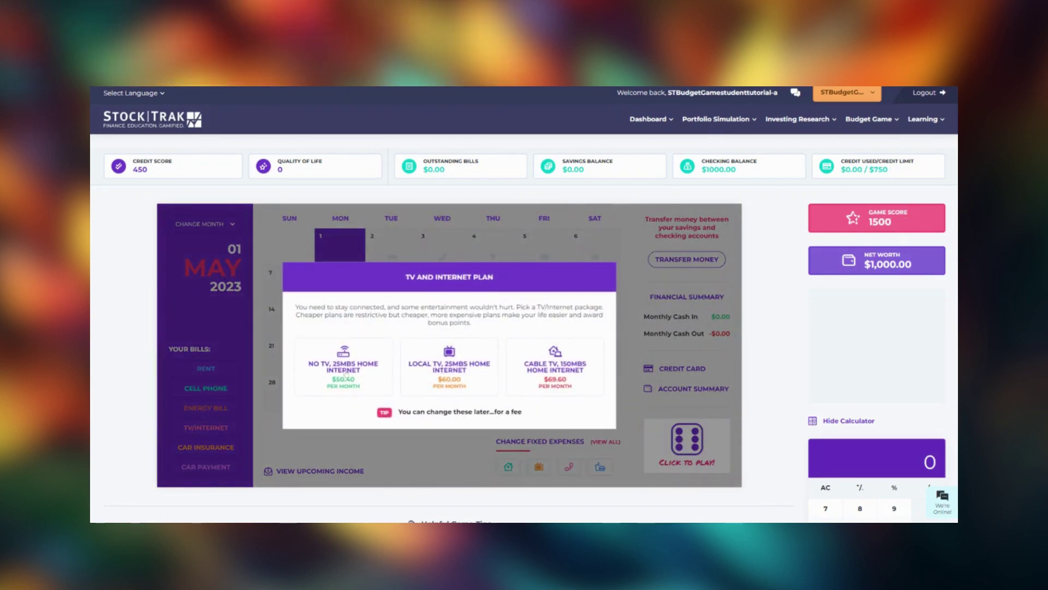
left_click(348, 373)
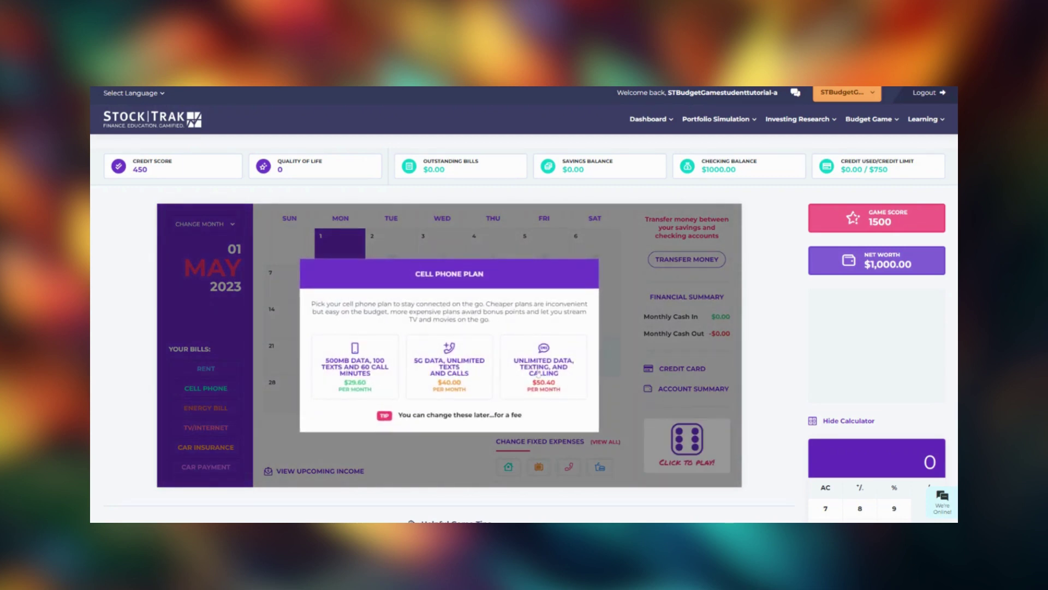
left_click(538, 374)
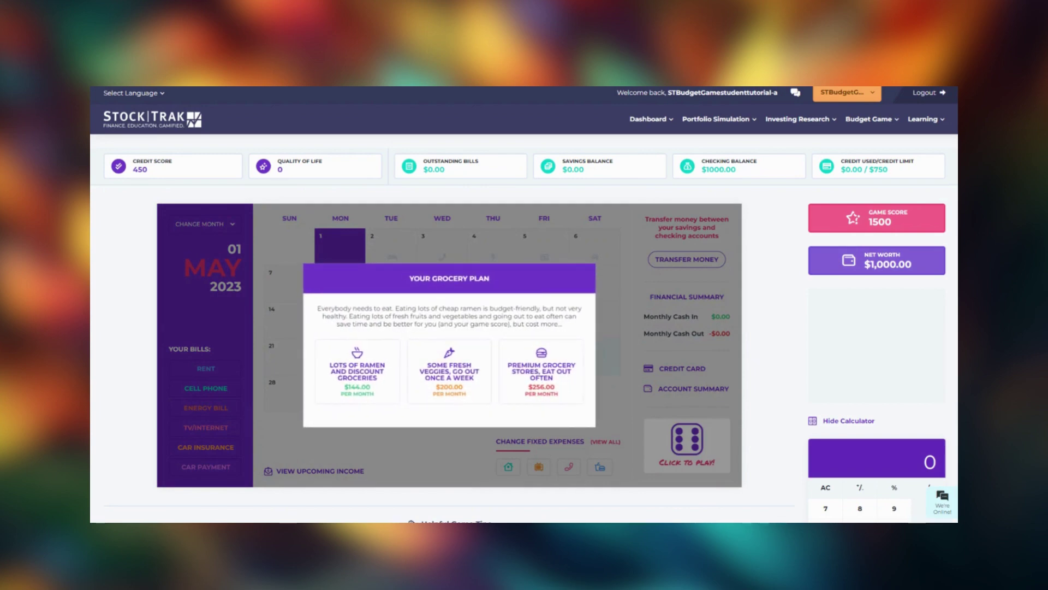
left_click(443, 369)
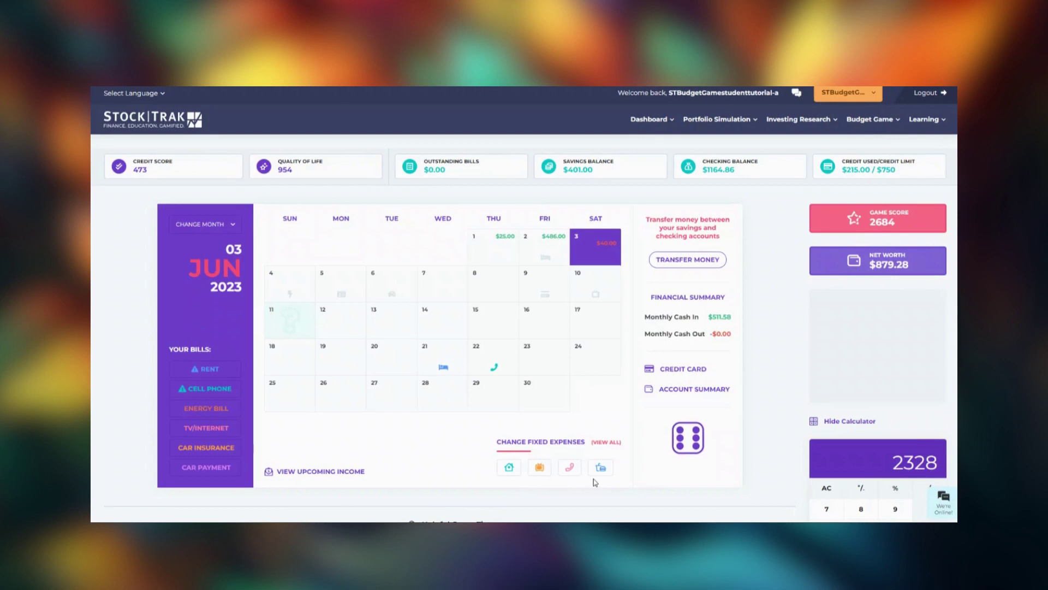
View the housing options, keep the current place, and roll to open June's monthly budget.
left_click(510, 468)
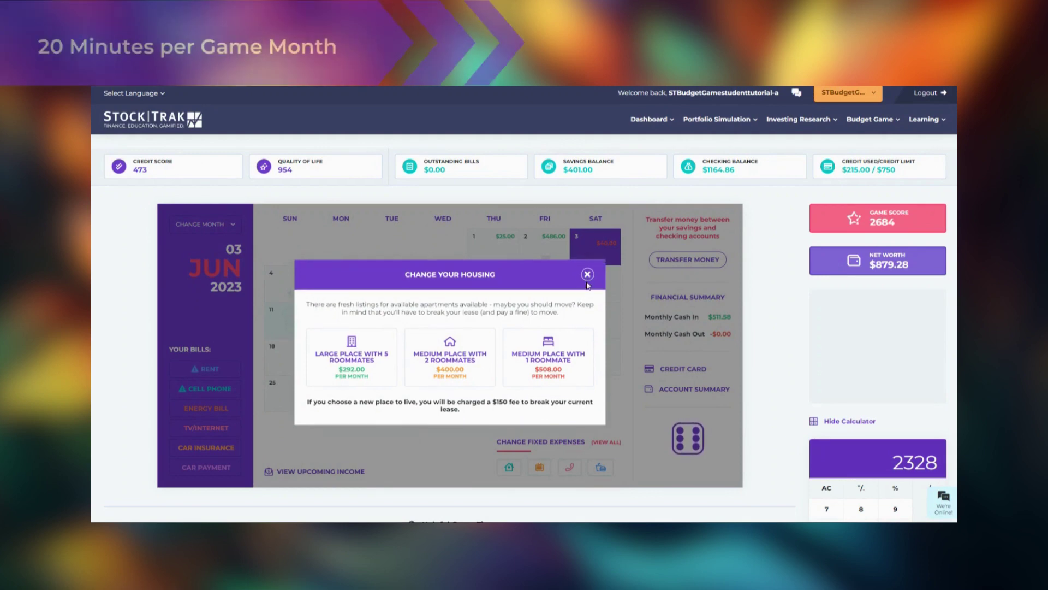
left_click(587, 277)
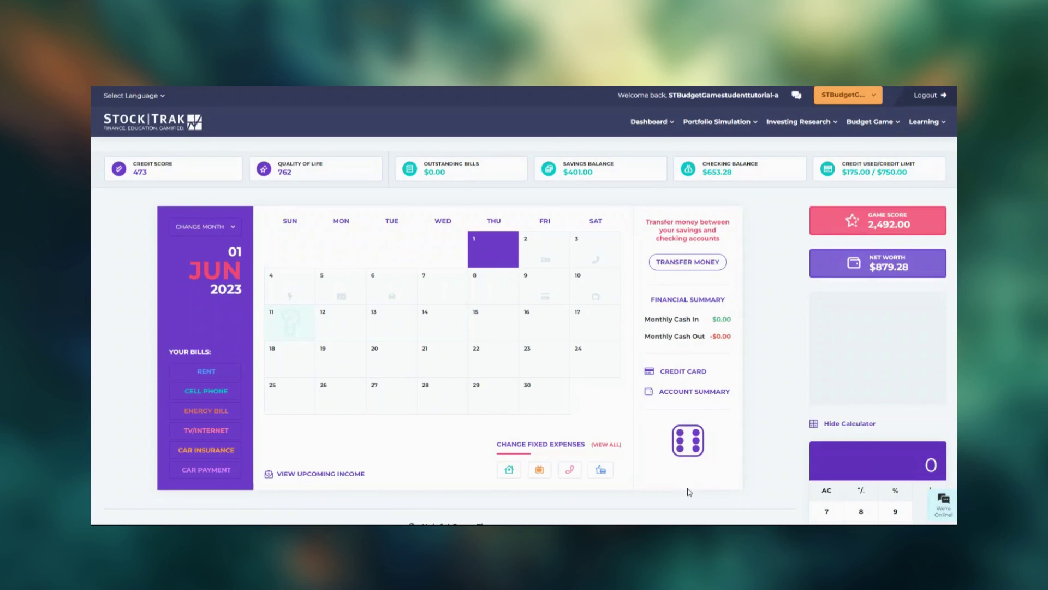
left_click(689, 441)
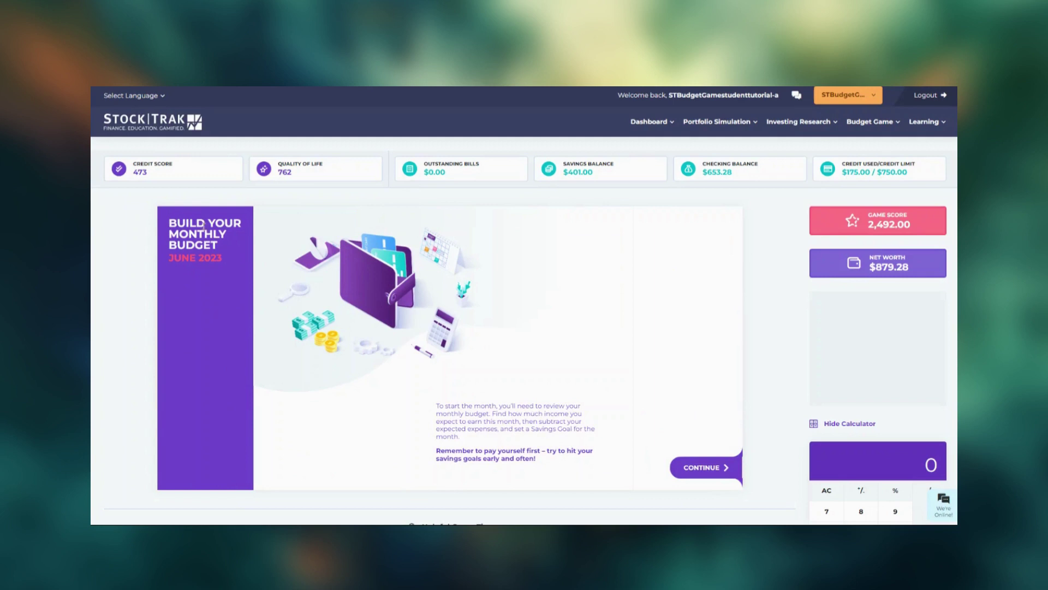
Total the paychecks on the side calculator and submit 2328 as expected gross income.
left_click(690, 470)
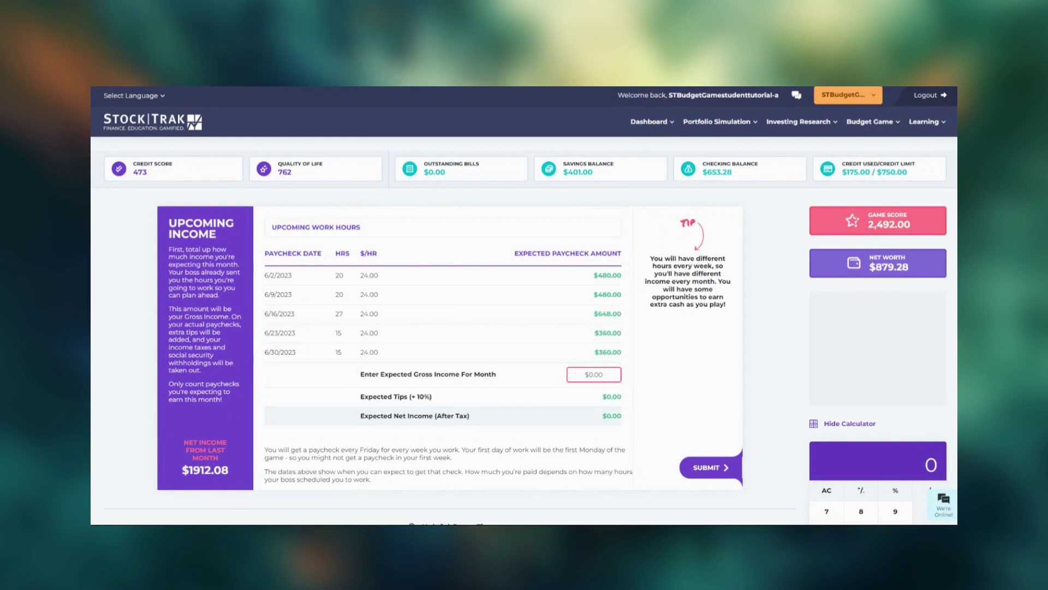
scroll(524, 336, "down", 3)
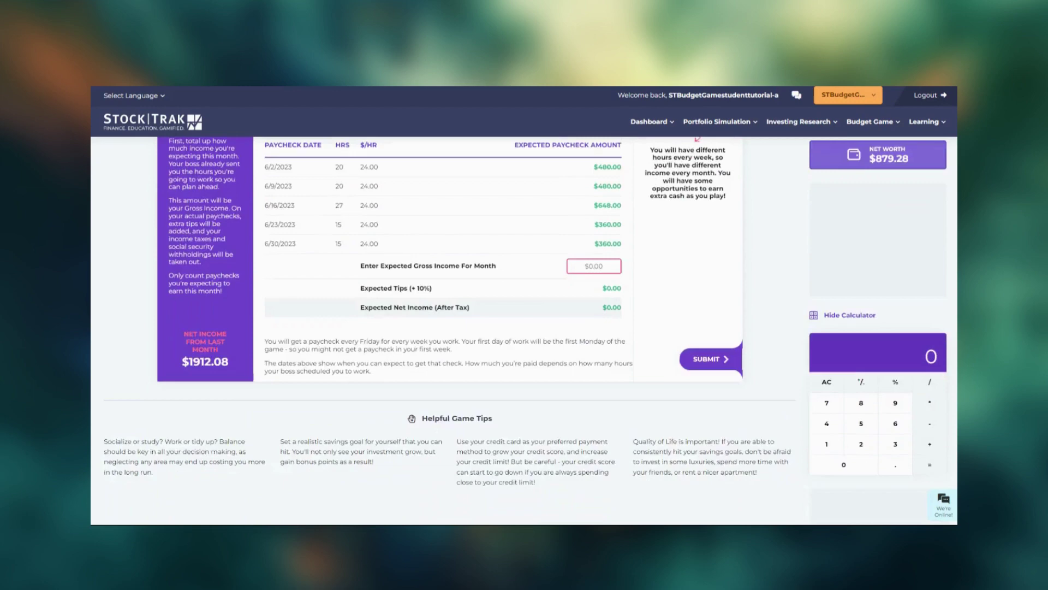
left_click(827, 403)
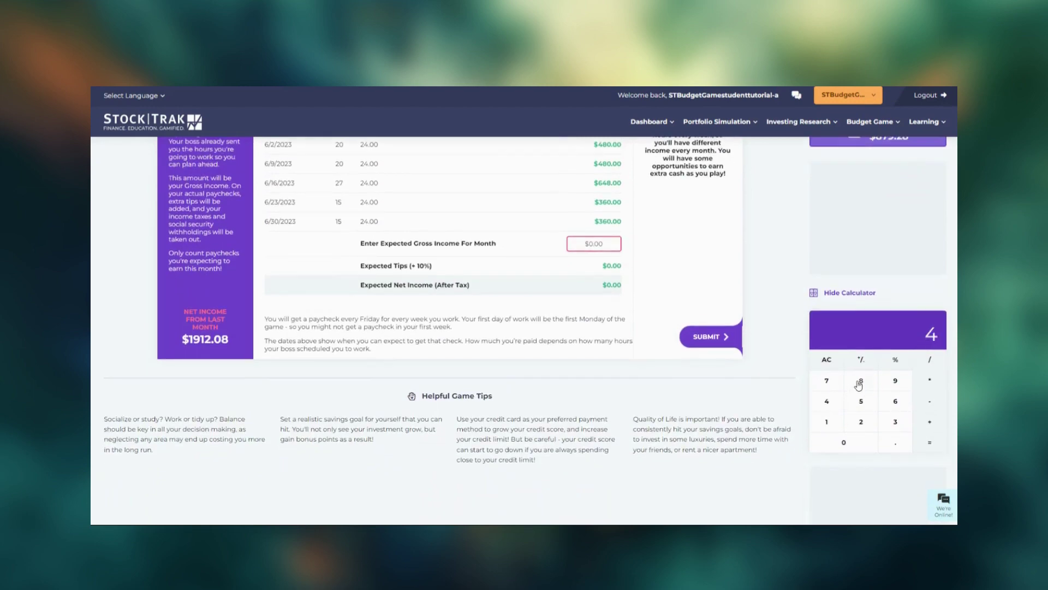
left_click(857, 383)
left_click(845, 442)
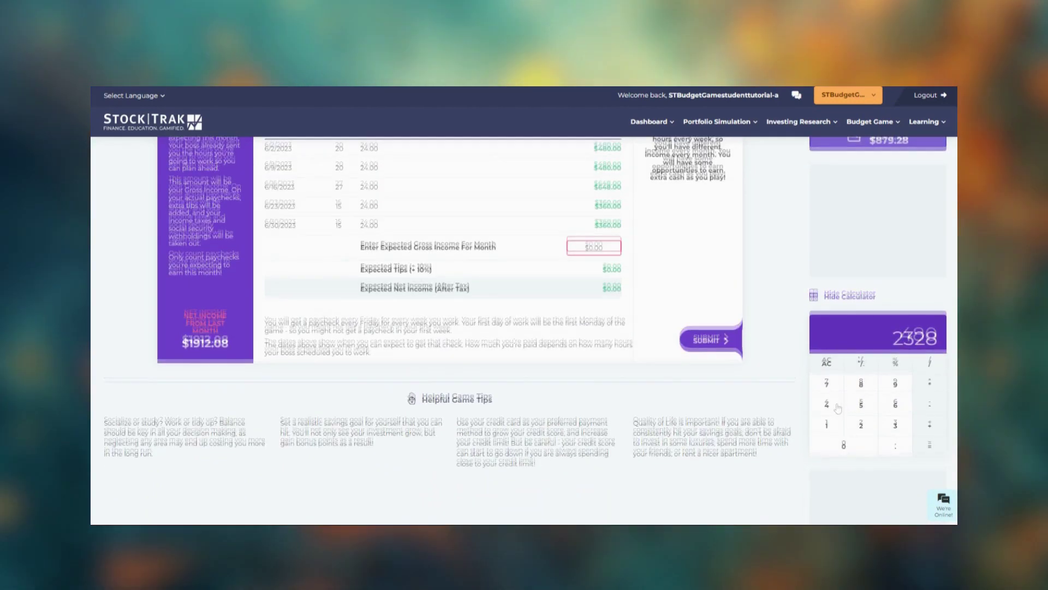
scroll(694, 311, "up", 3)
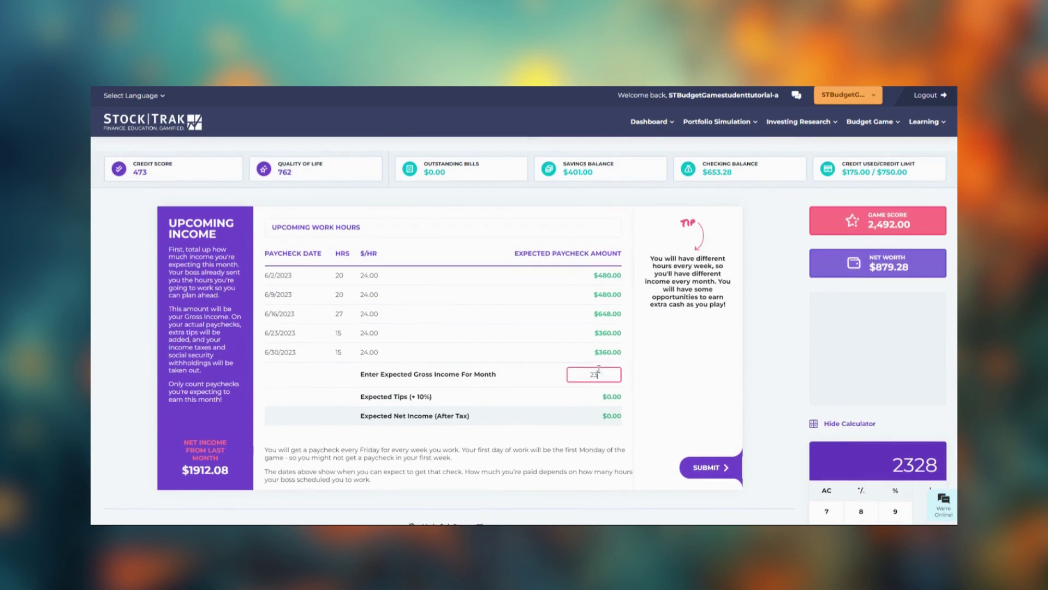
left_click(675, 378)
left_click(711, 467)
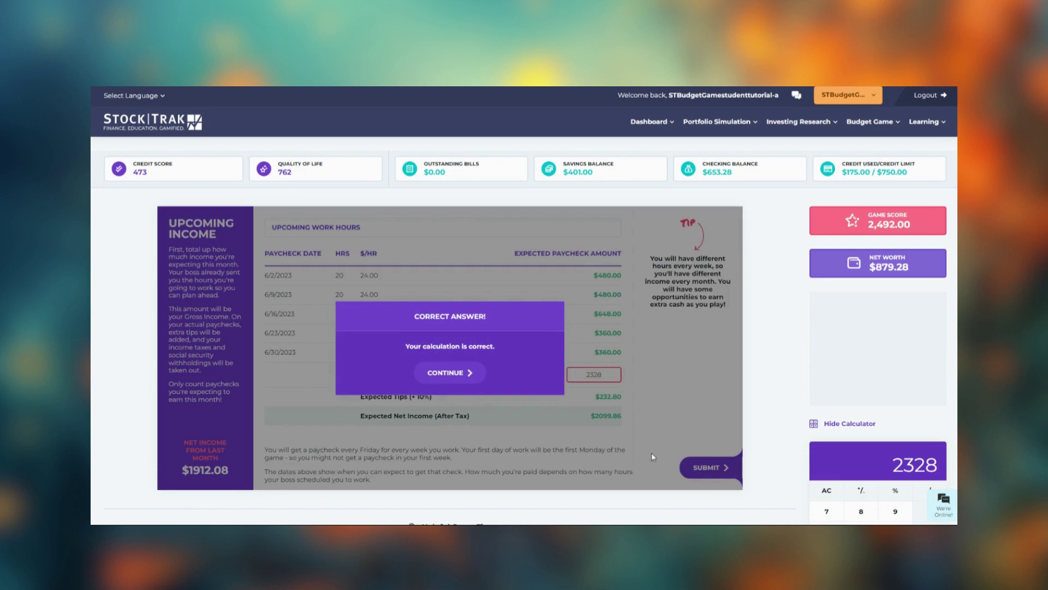
Scroll through the expected cash outflow and enter 800 for unplanned expenses, totalling $2150.80.
left_click(447, 373)
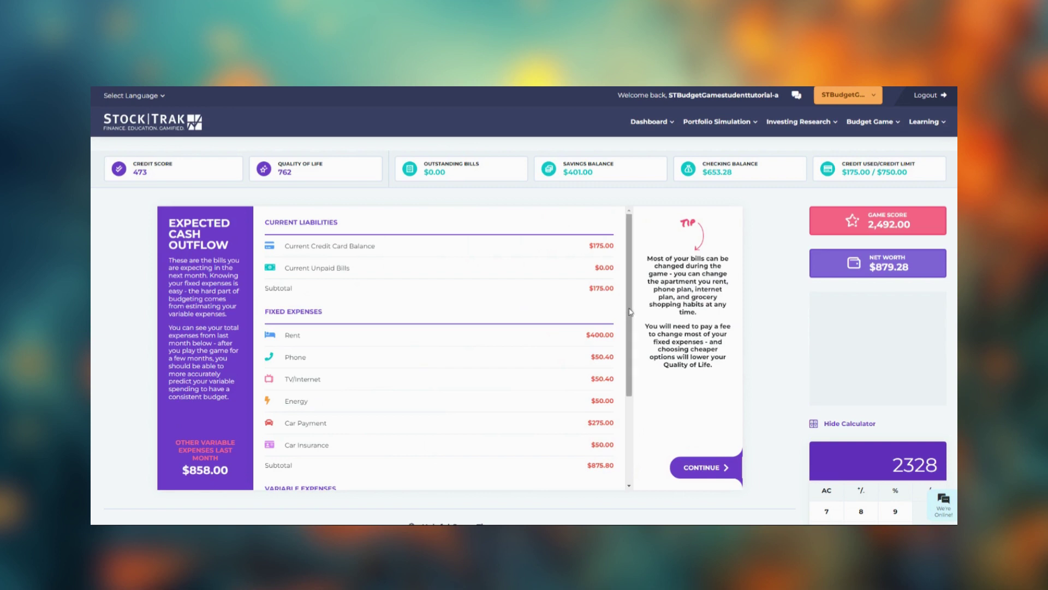
left_click_drag(631, 313, 634, 335)
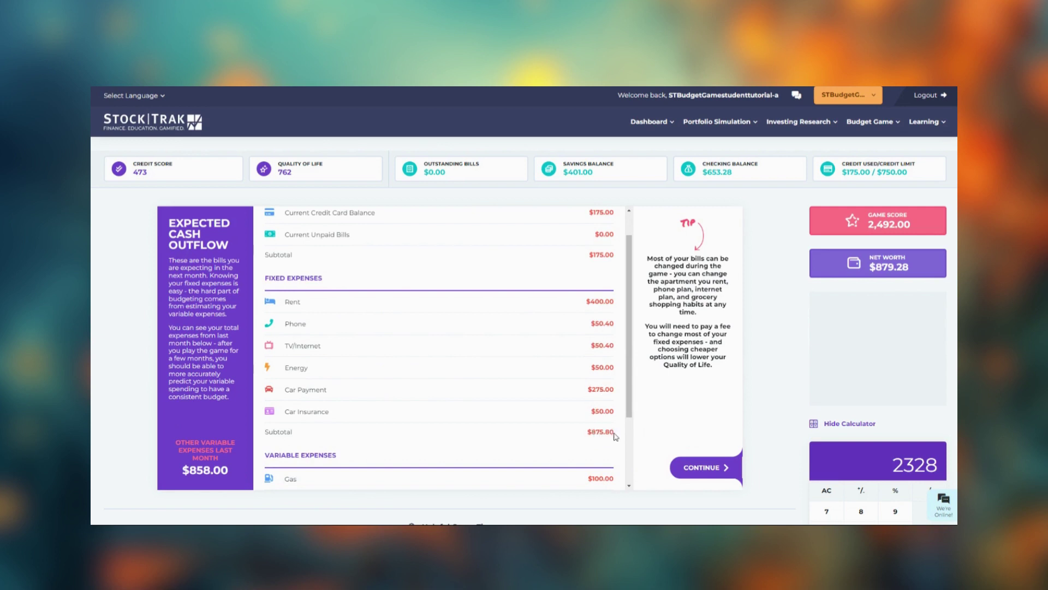
left_click_drag(632, 404, 634, 382)
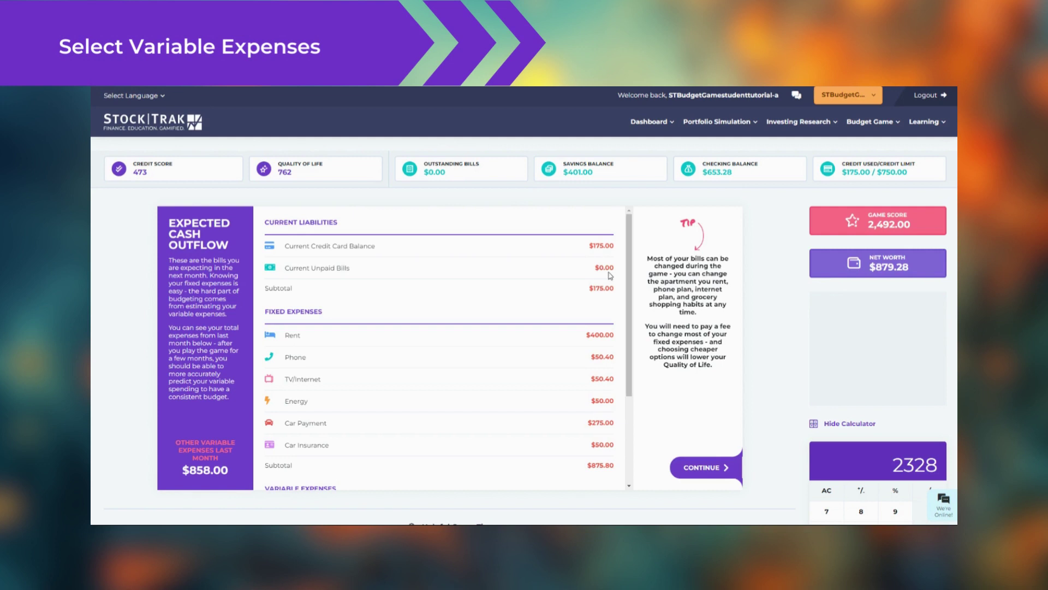
left_click_drag(628, 281, 626, 367)
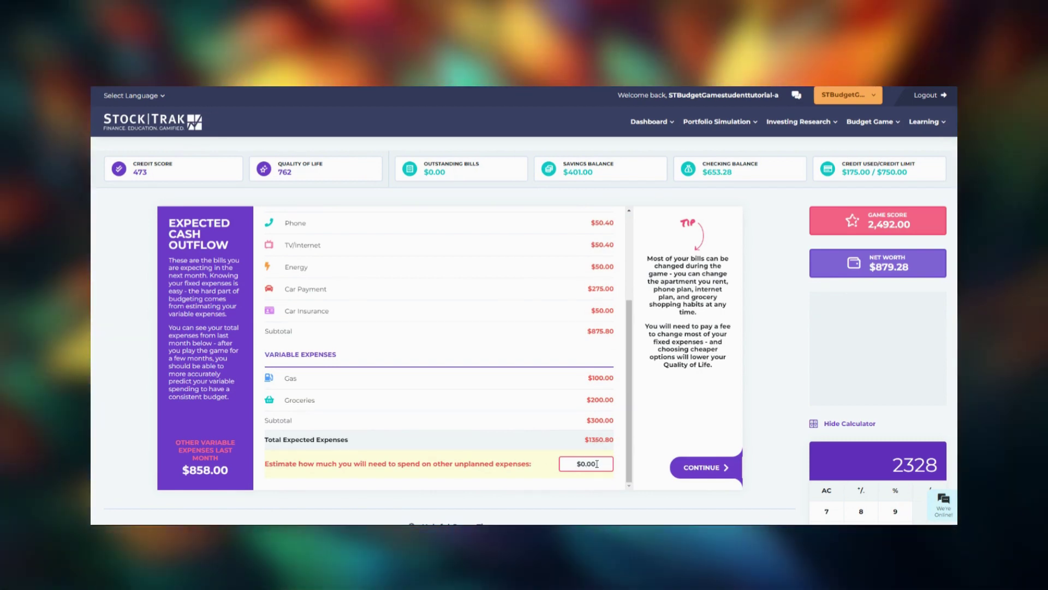
type("800")
Enter 200 as expected savings, giving a $601.00 ending balance, and start the month.
left_click(692, 467)
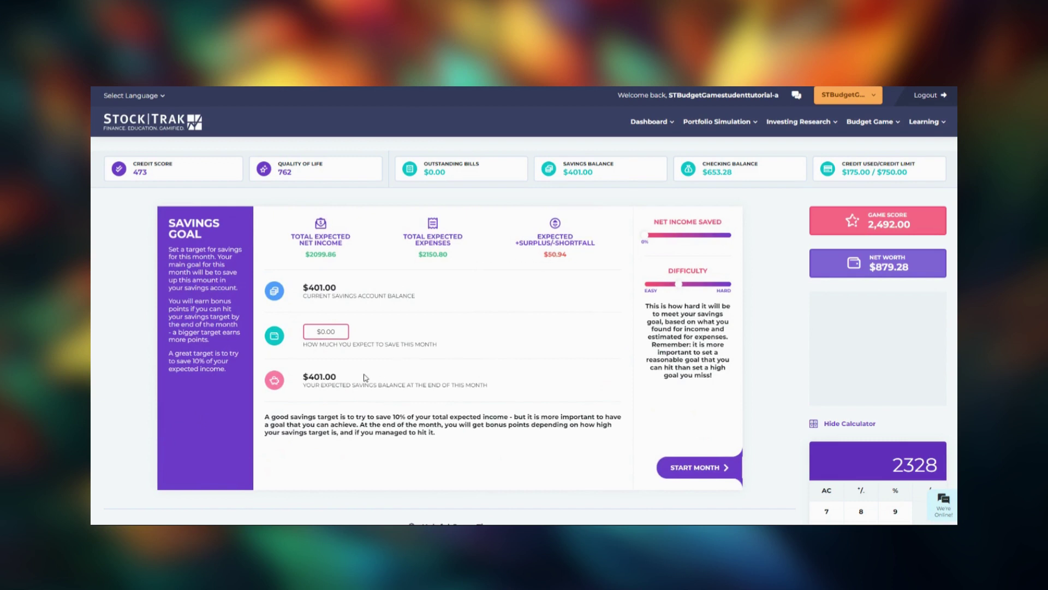
left_click(328, 332)
type("200")
left_click(698, 468)
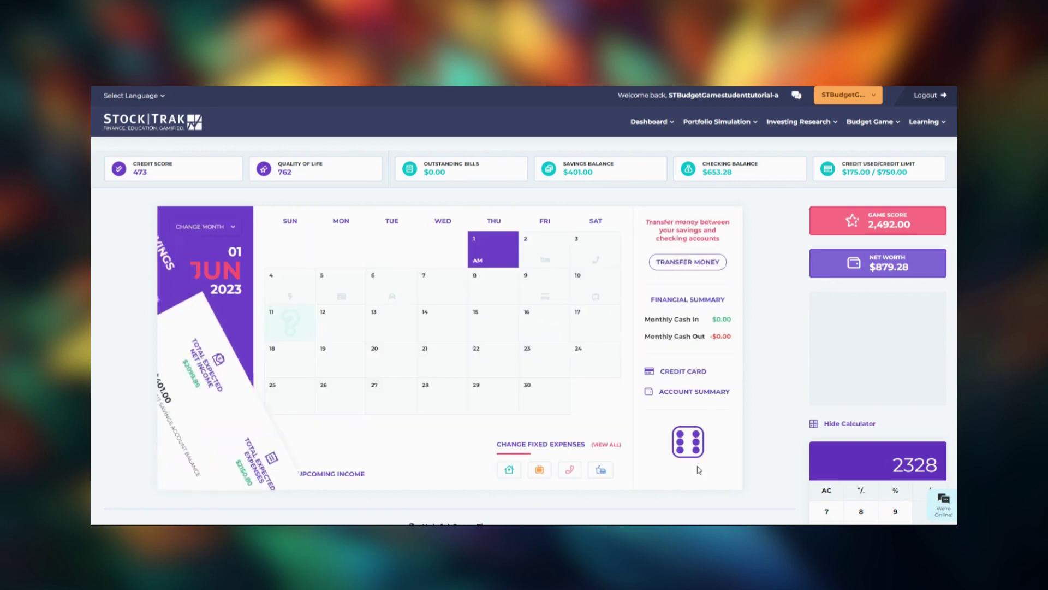
Roll forward, move 2 from checking to savings, and roll again to reach 2 May.
left_click(697, 467)
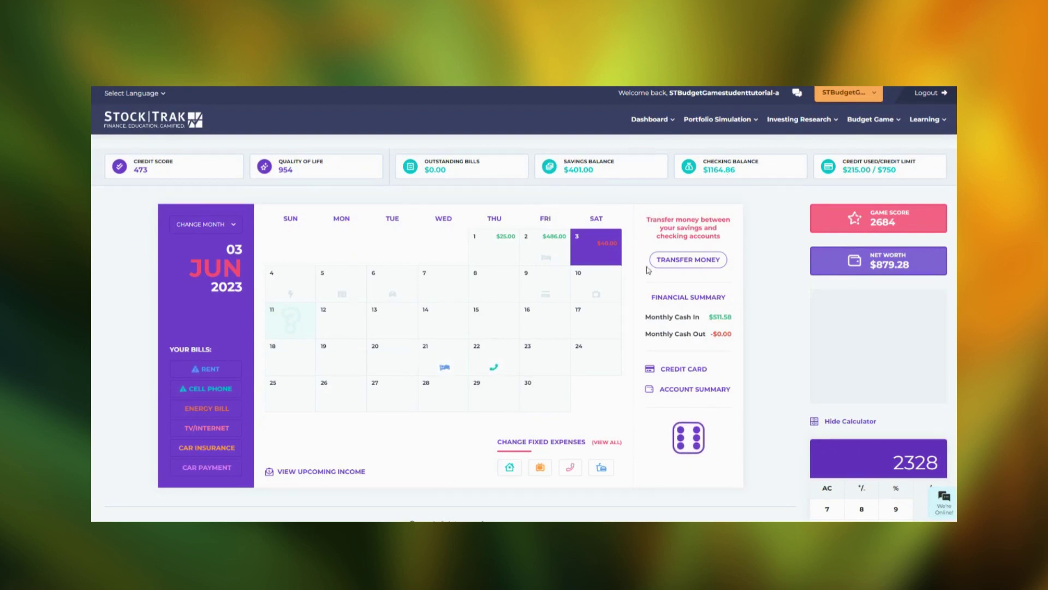
left_click(687, 261)
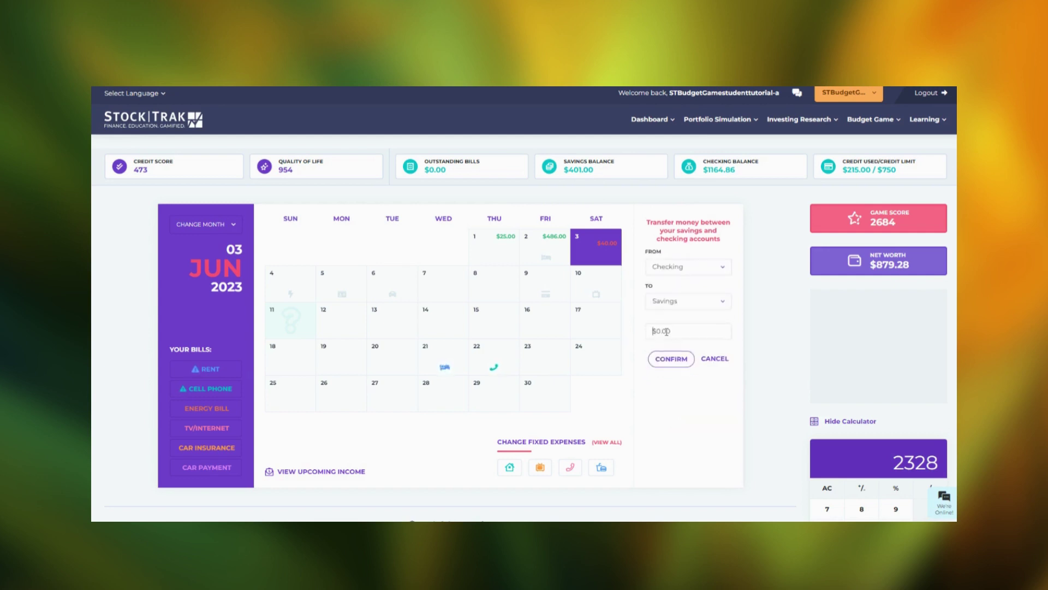
type("200")
left_click(673, 360)
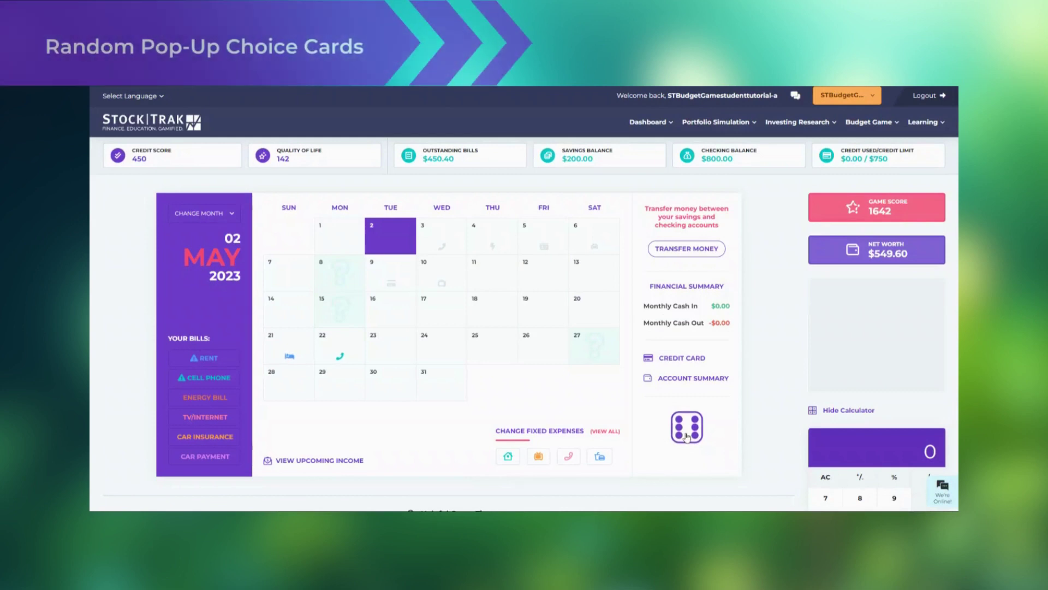
left_click(687, 435)
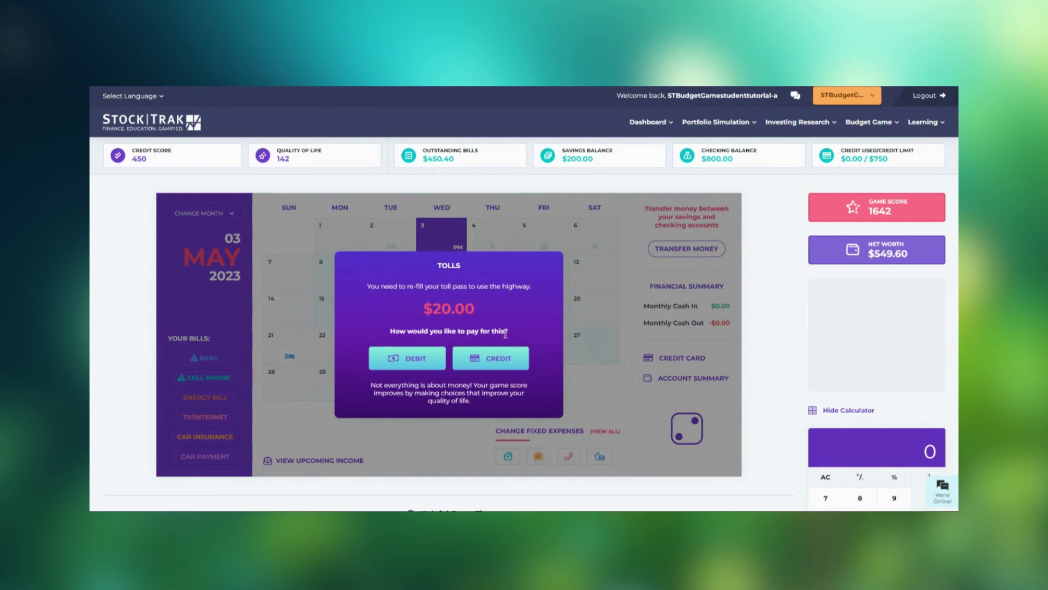
Debit the $20.00 toll refill, then charge the $30.00 silicone grilling tools to credit.
left_click(415, 359)
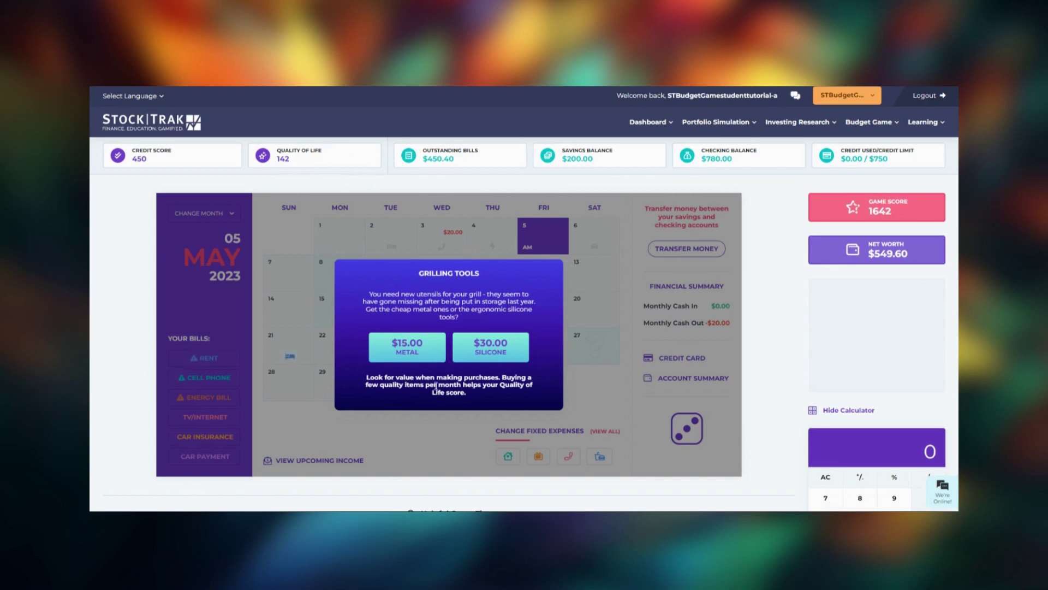
left_click(491, 349)
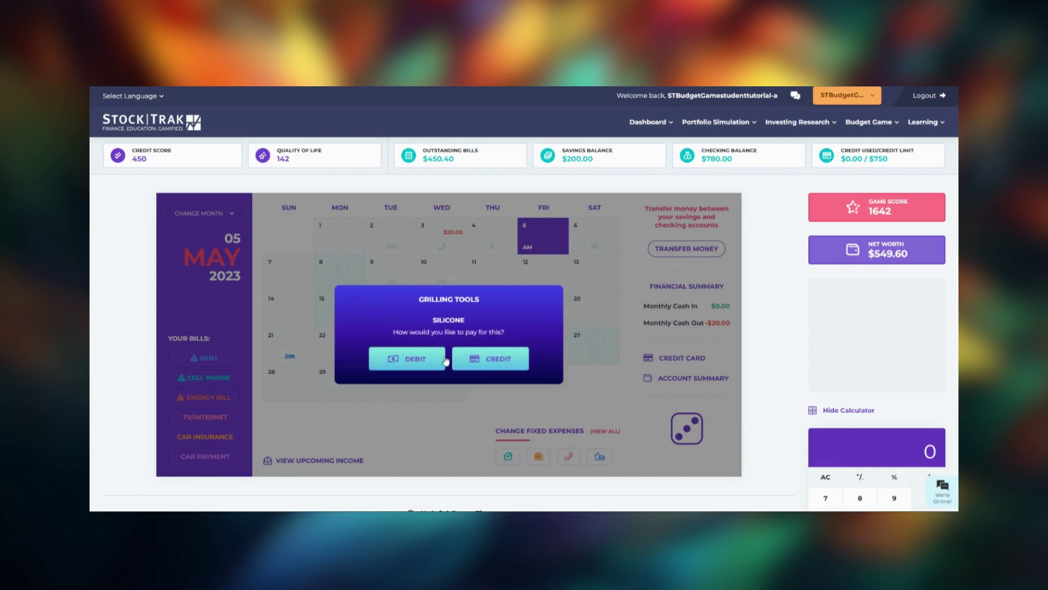
left_click(498, 360)
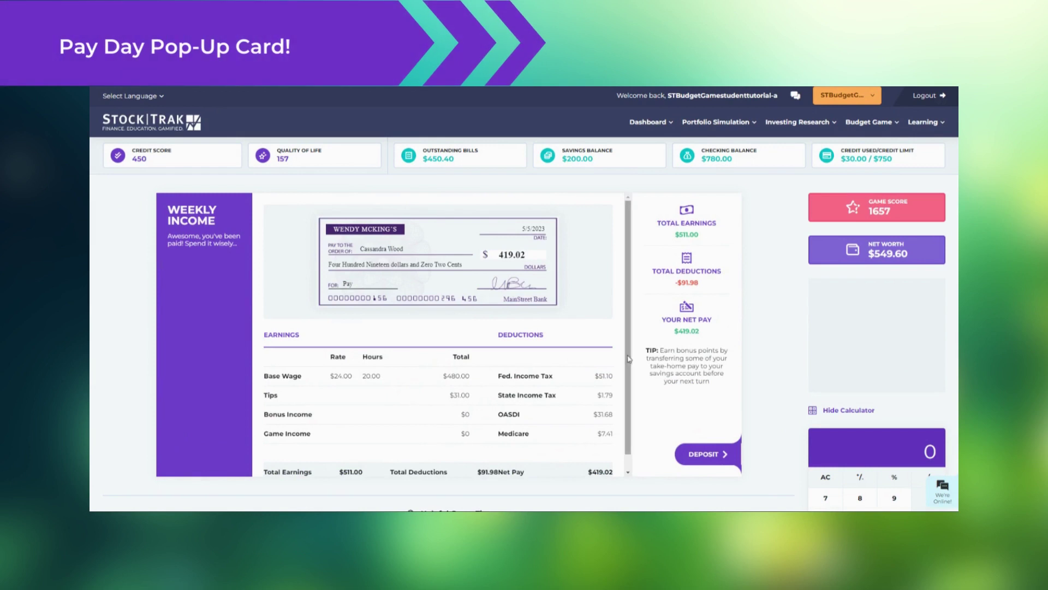
Deposit the $419.02 weekly paycheck, bringing checking to $1124.02, and roll forward to 6 May.
left_click_drag(628, 358, 626, 388)
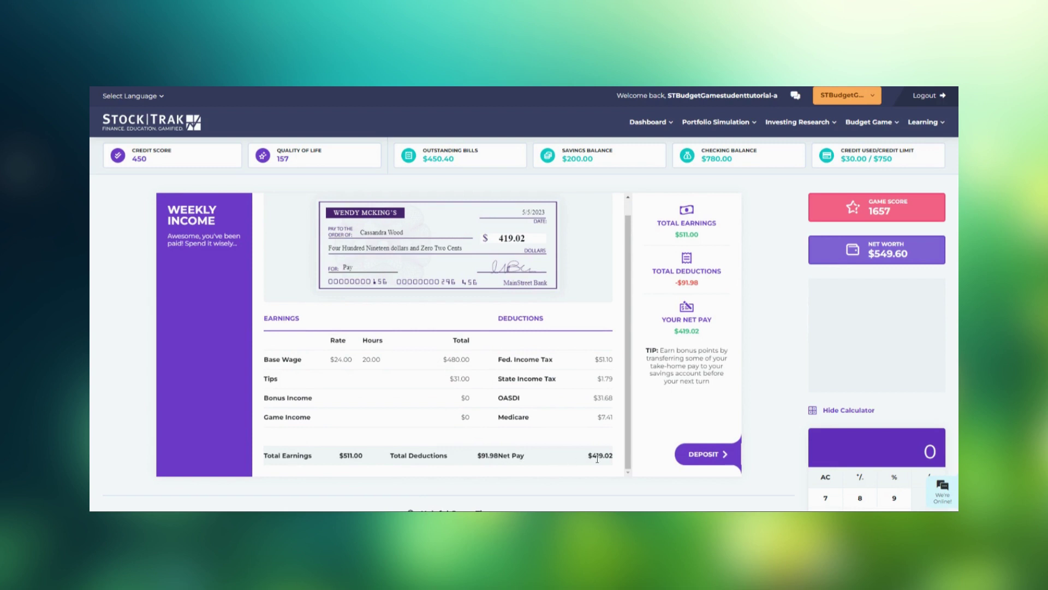
left_click(705, 455)
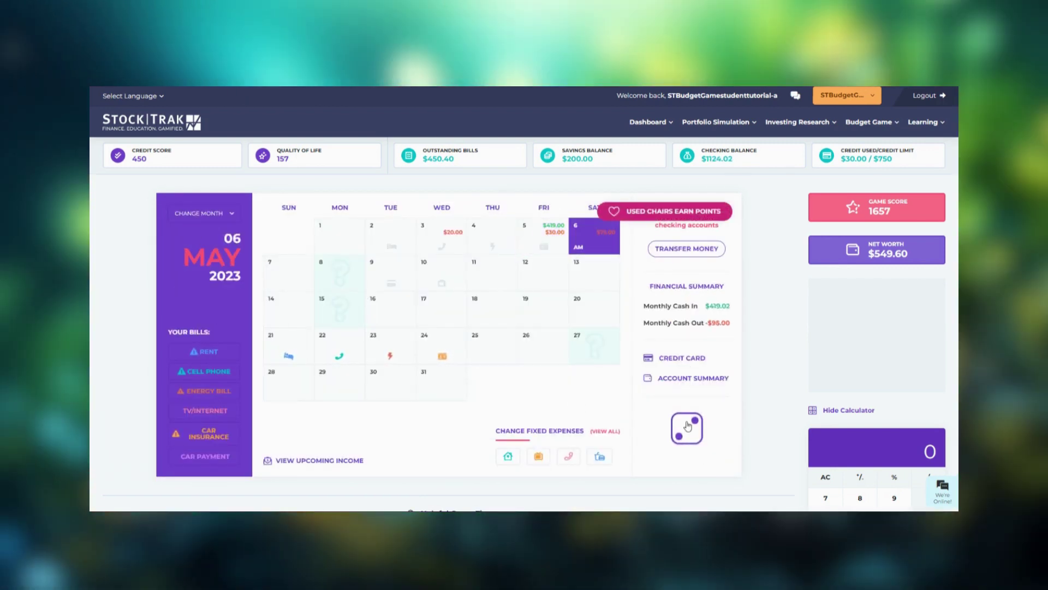
left_click(687, 426)
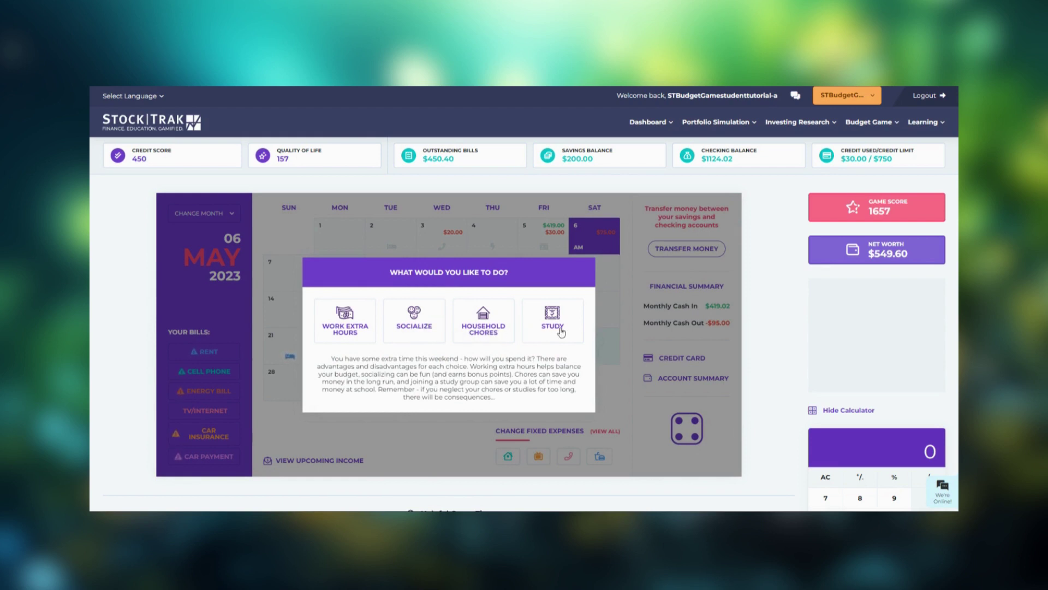
Choose Socialize for the weekend and put the $10.00 bicycling outing on credit.
left_click(412, 324)
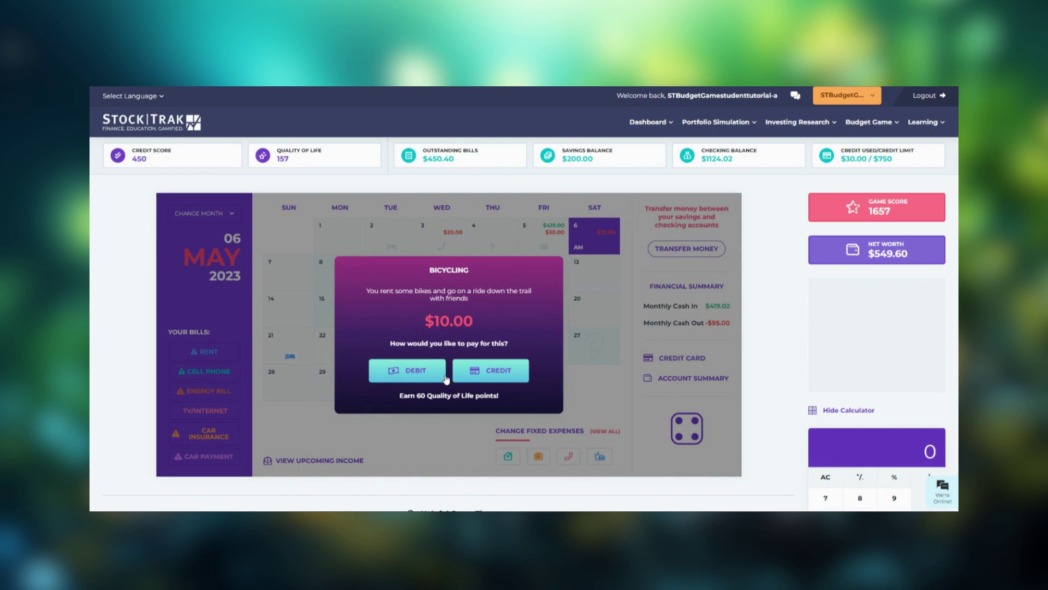
left_click(496, 372)
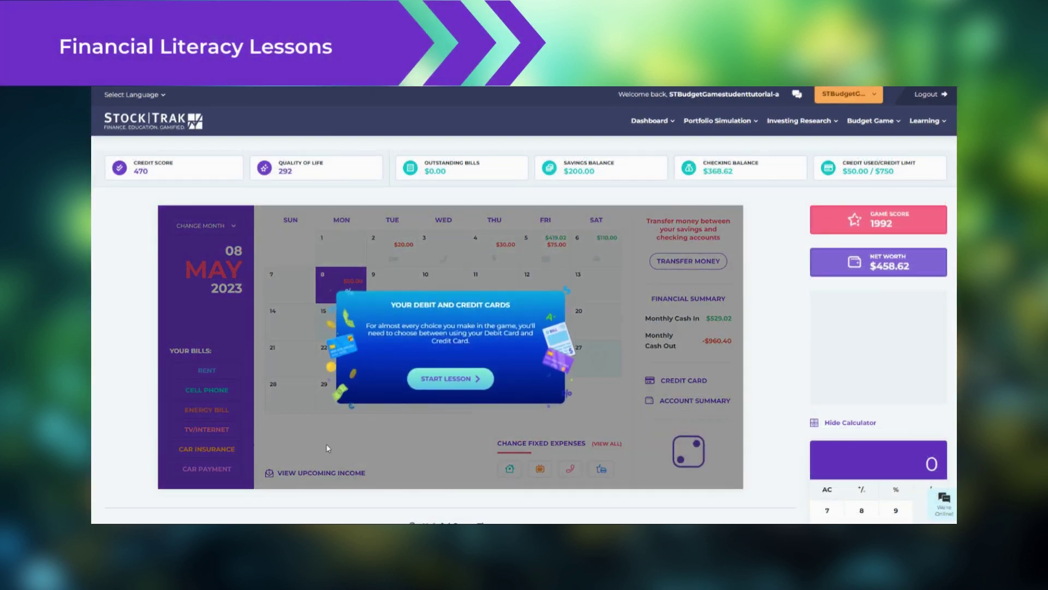
Start the Your Debit and Credit Cards lesson and read down through its content.
left_click(445, 380)
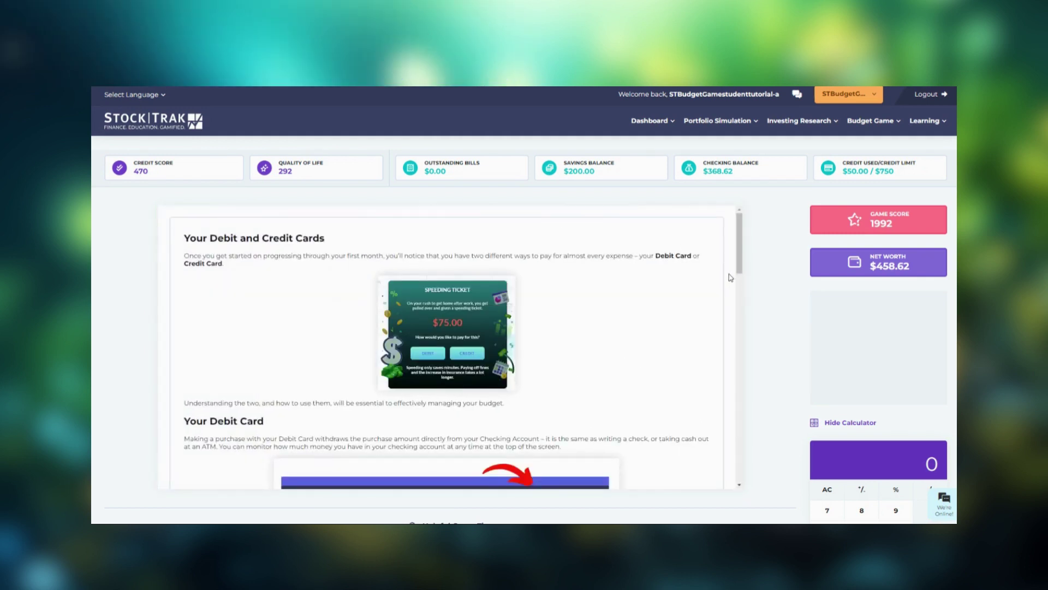
left_click_drag(742, 240, 755, 340)
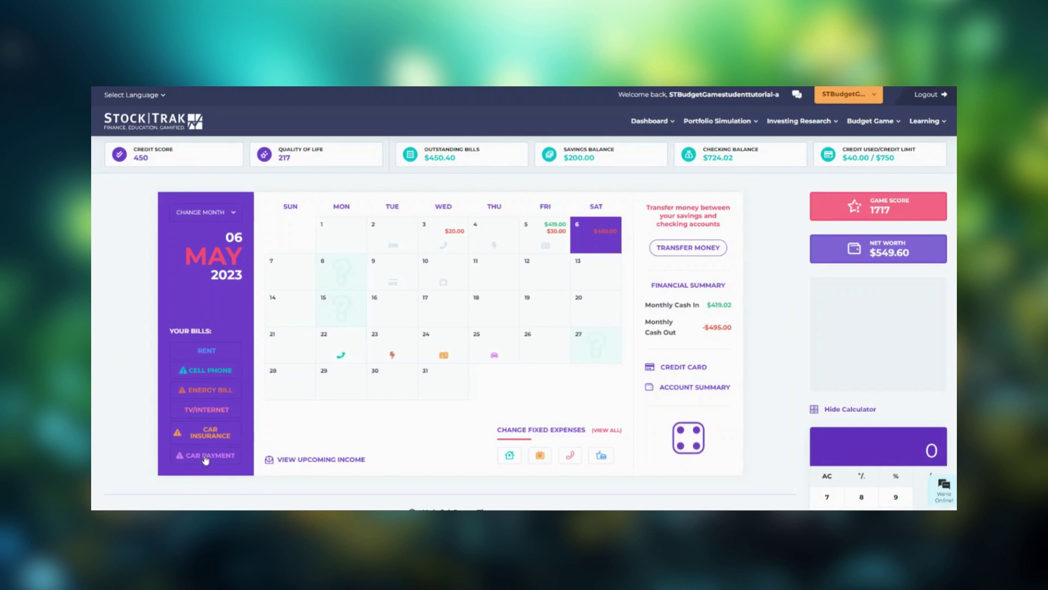
Pay the $50.40 cell phone bill with the credit card.
left_click(210, 373)
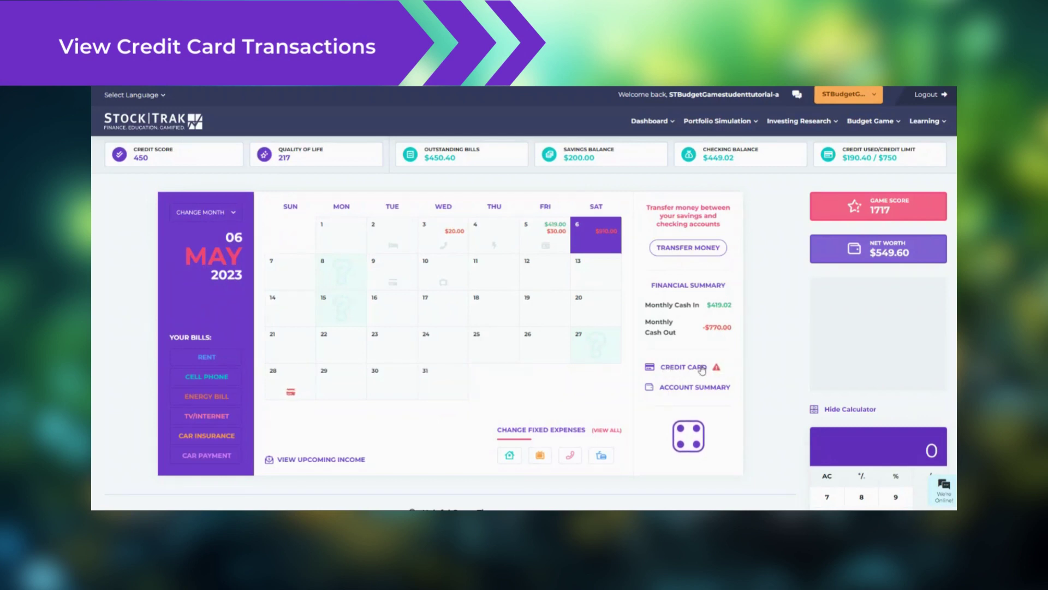
Pay the credit card statement's full $190.40 total due.
left_click(699, 369)
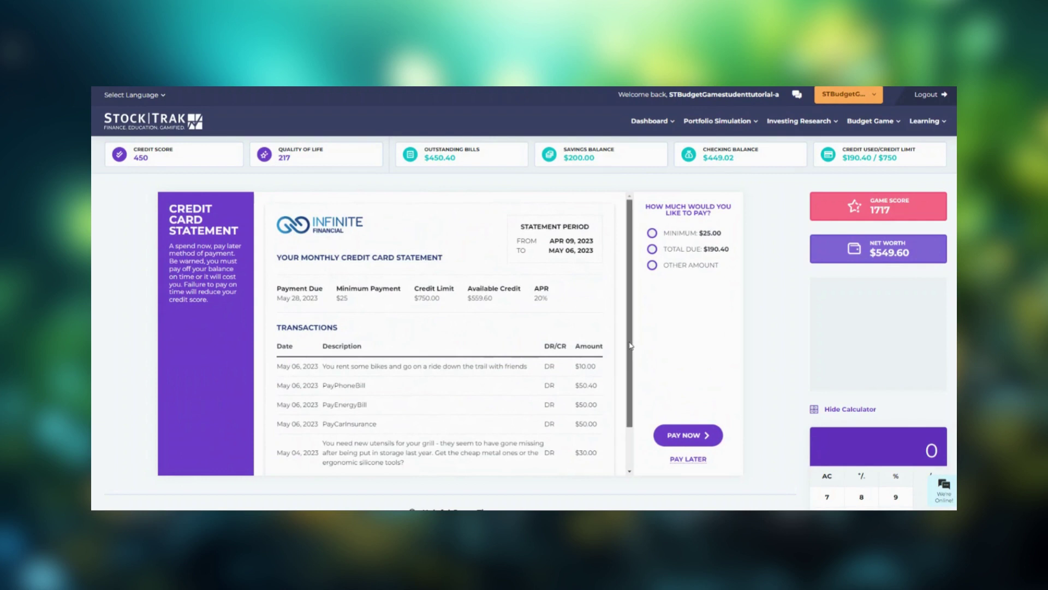
scroll(630, 350, "down", 1)
scroll(631, 350, "down", 3)
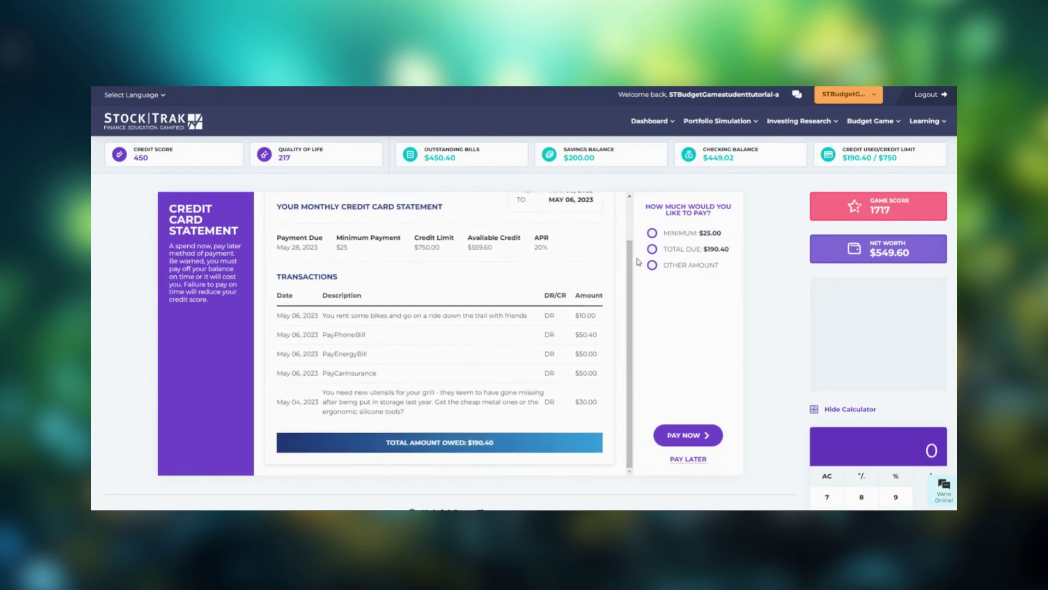
left_click(689, 435)
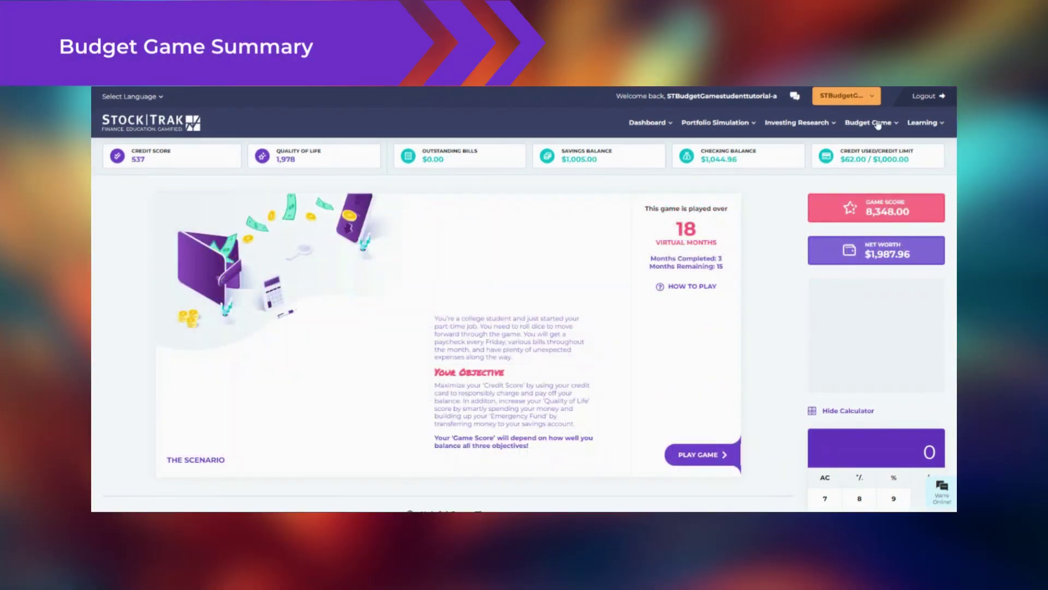
Read through the Statements summary's statistics, net worth breakdown and recent credit card transactions.
mouse_move(878, 125)
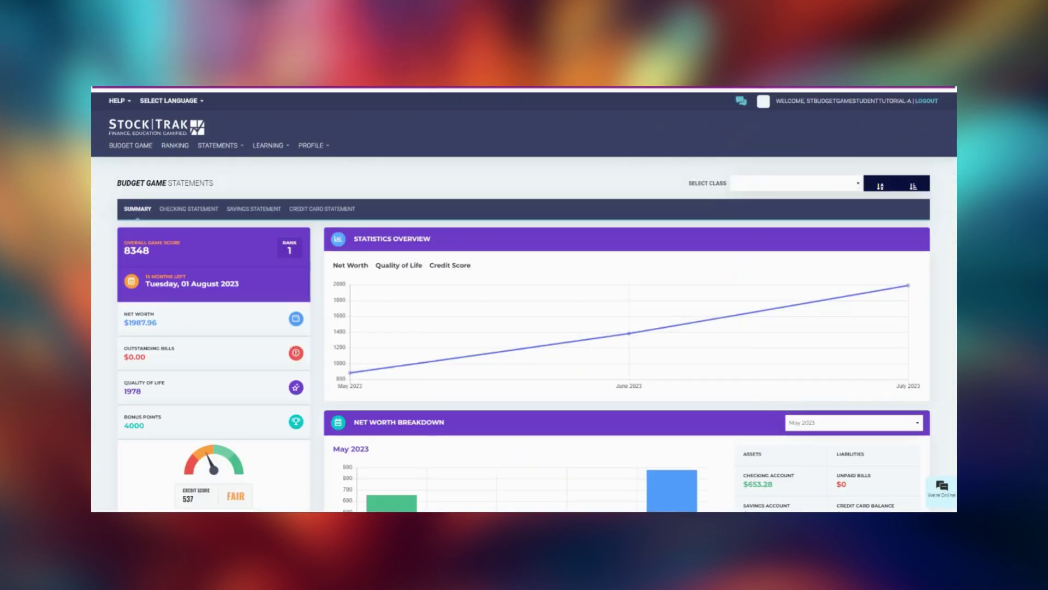
scroll(524, 299, "down", 2)
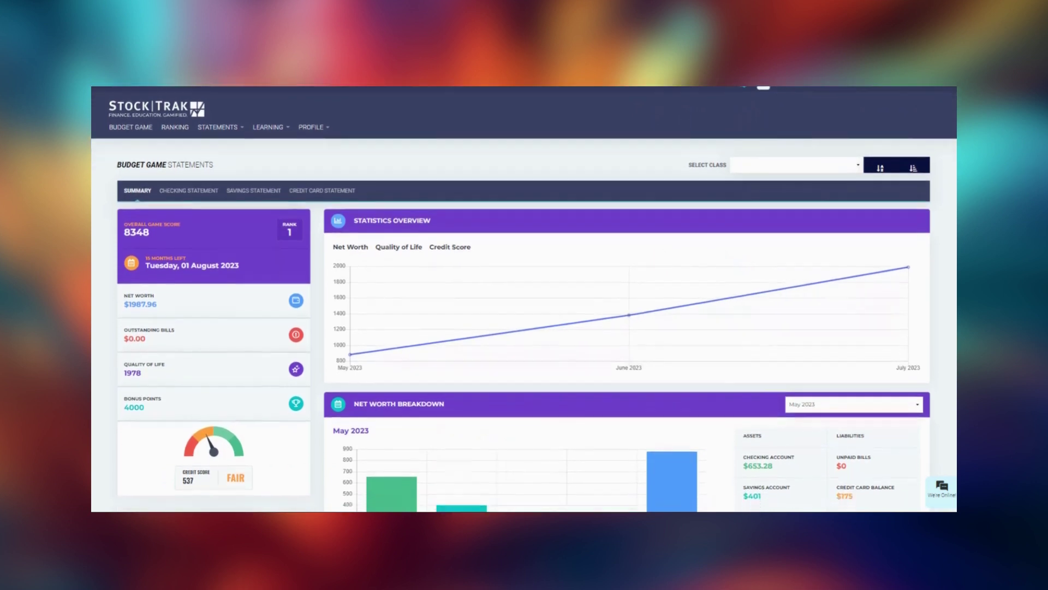
scroll(524, 299, "down", 3)
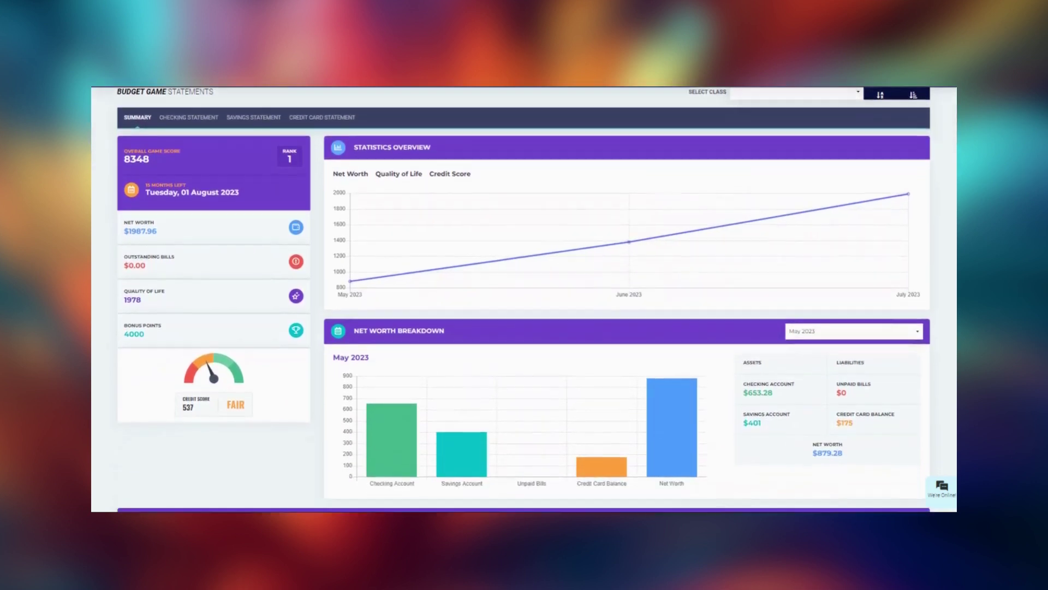
scroll(524, 299, "down", 2)
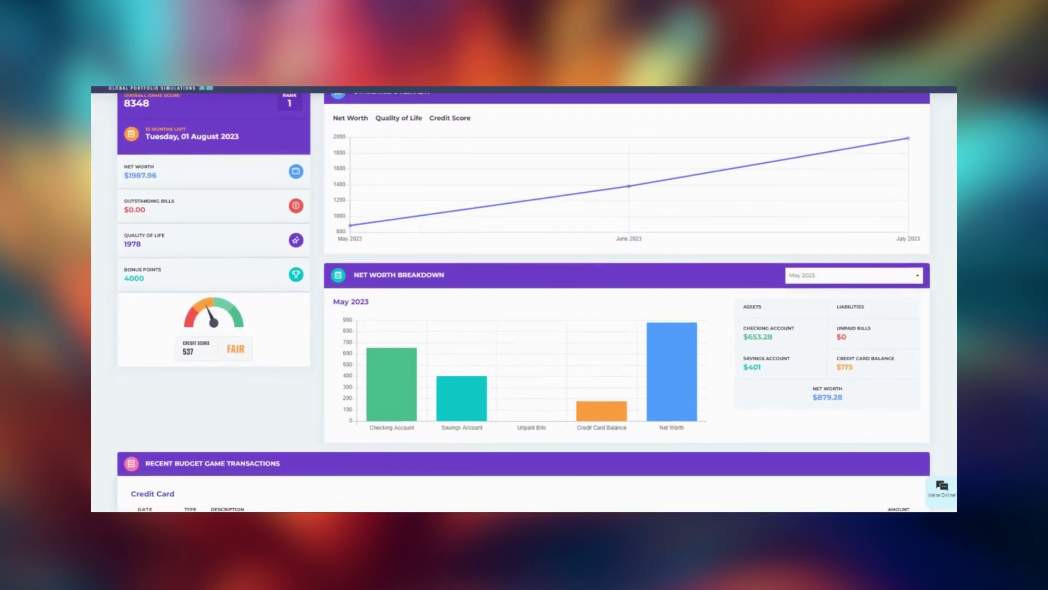
scroll(524, 300, "down", 3)
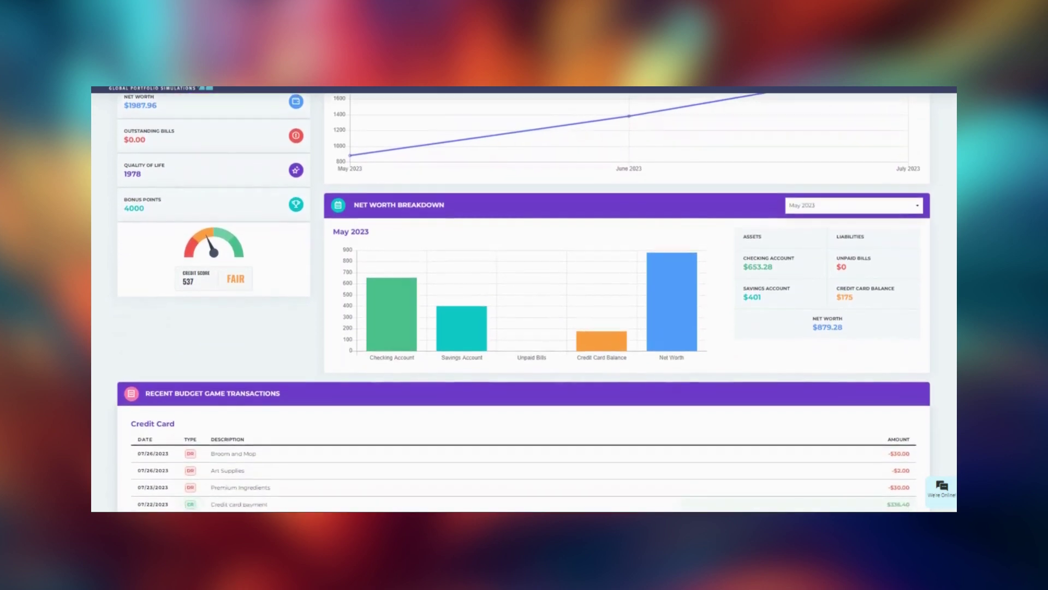
scroll(525, 299, "down", 3)
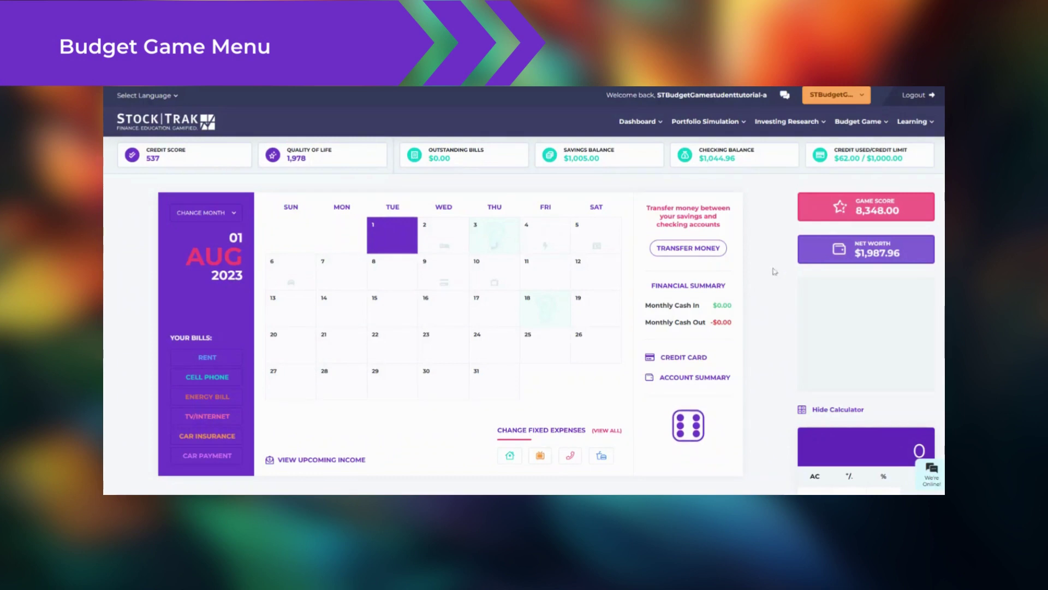
Show the Budget Game menu listing statements, gameplay, rankings and credit score tutorials.
mouse_move(869, 123)
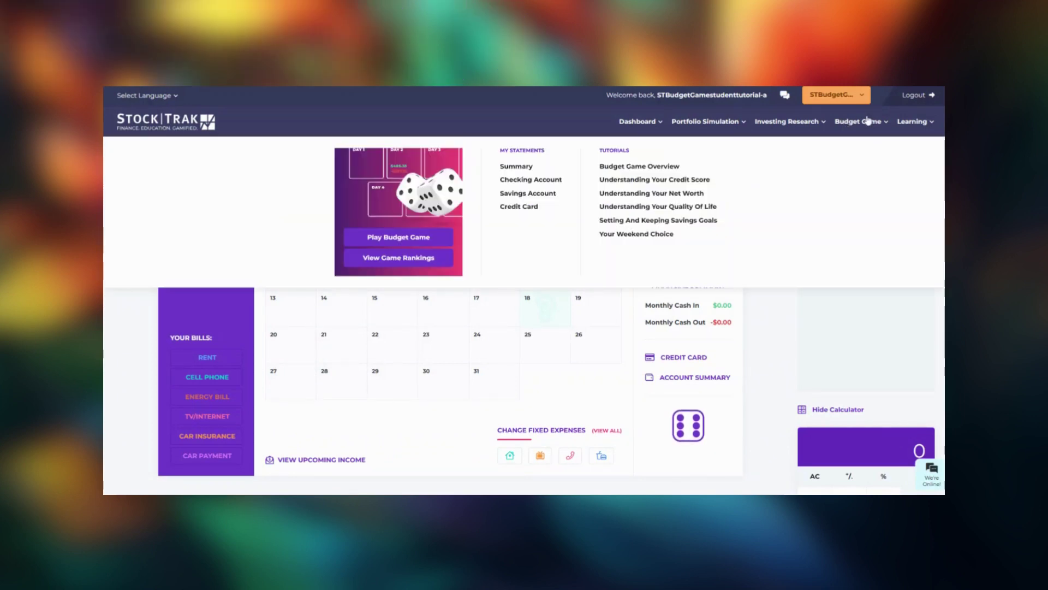